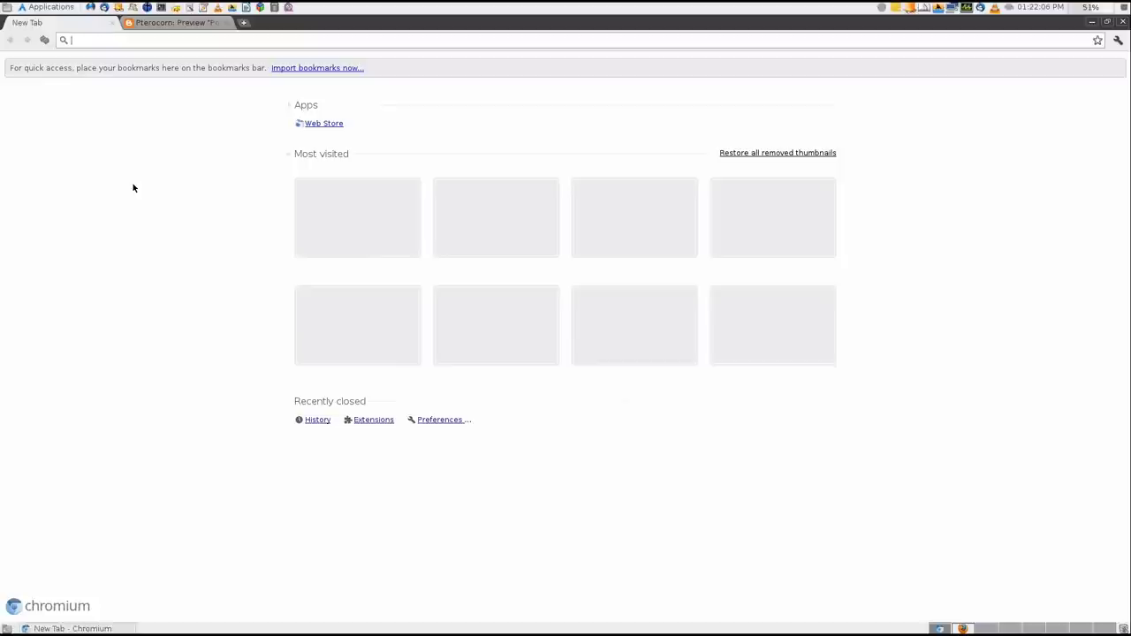
# - Install Ponify from the Pterocorn blog tab, accepting the warning and confirming installation
pyautogui.click(175, 23)
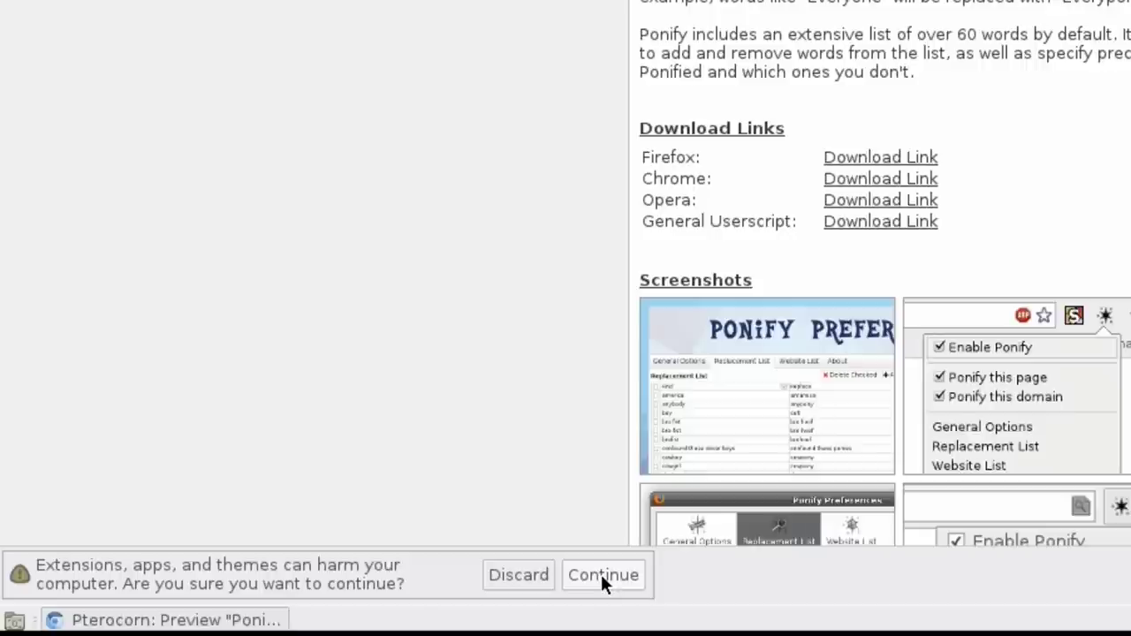
pyautogui.click(602, 579)
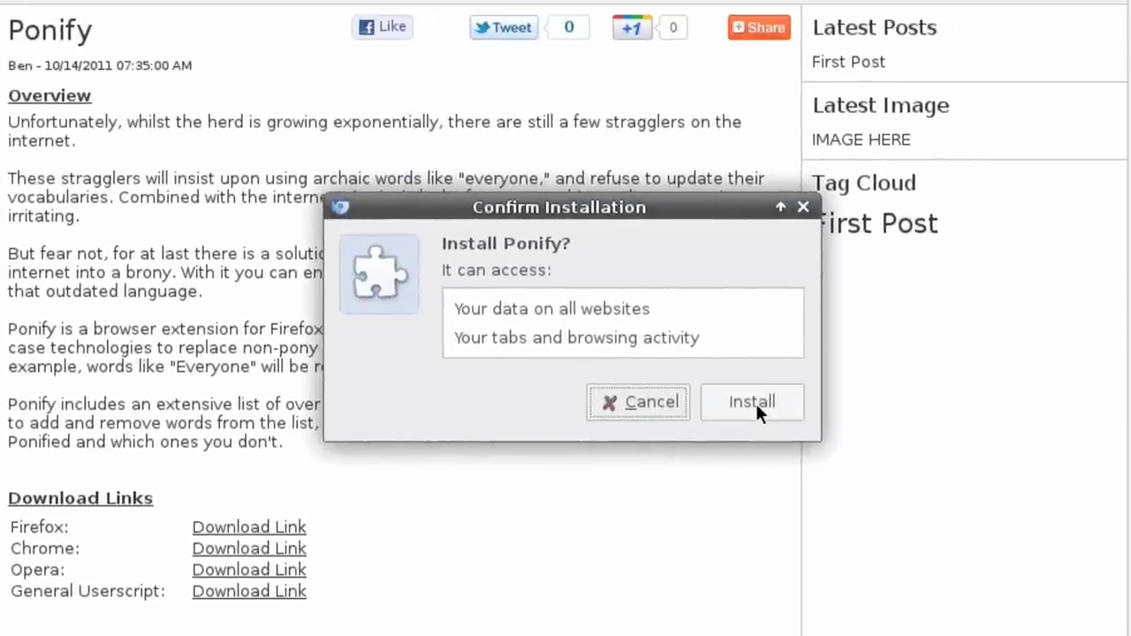
pyautogui.click(756, 401)
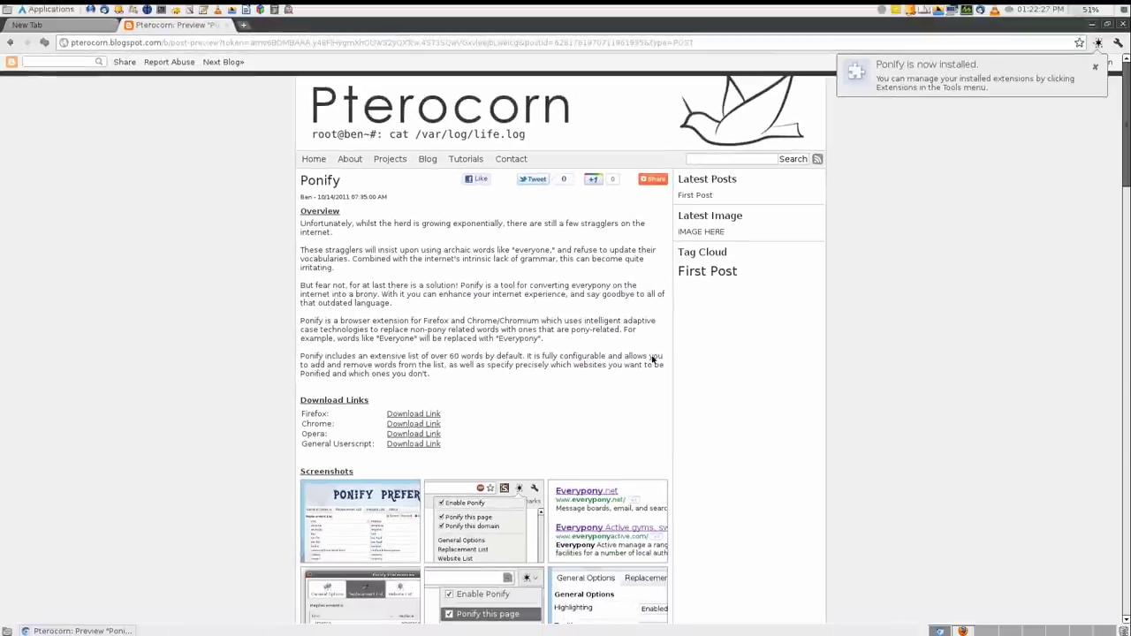
pyautogui.click(1096, 66)
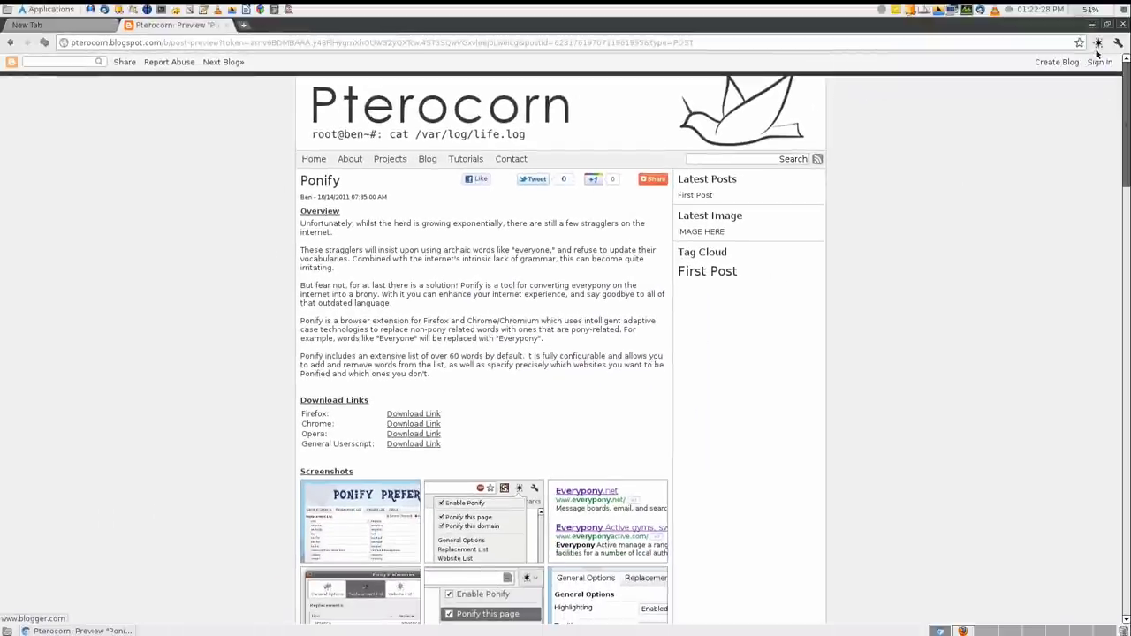
# - Open and close the Ponify toolbar menu
pyautogui.click(1098, 43)
pyautogui.click(1098, 42)
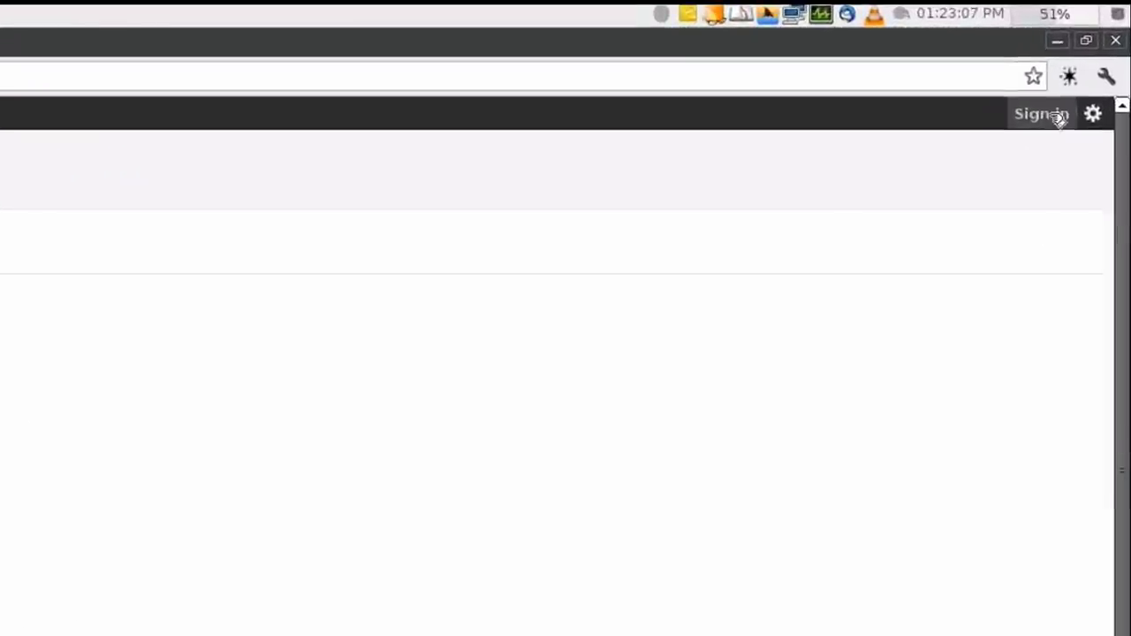
# - Open Ponify's toolbar menu to reach its General Options preferences
pyautogui.click(1065, 80)
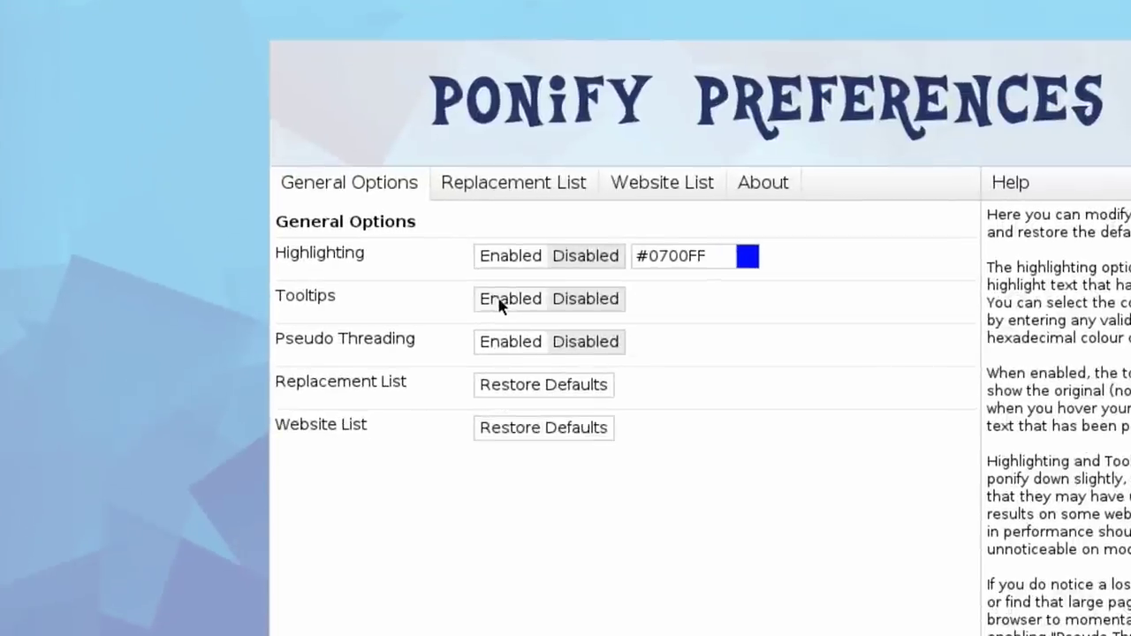
# - Enable Ponify tooltips and highlighting, then search Google for 'everyone'
pyautogui.click(505, 301)
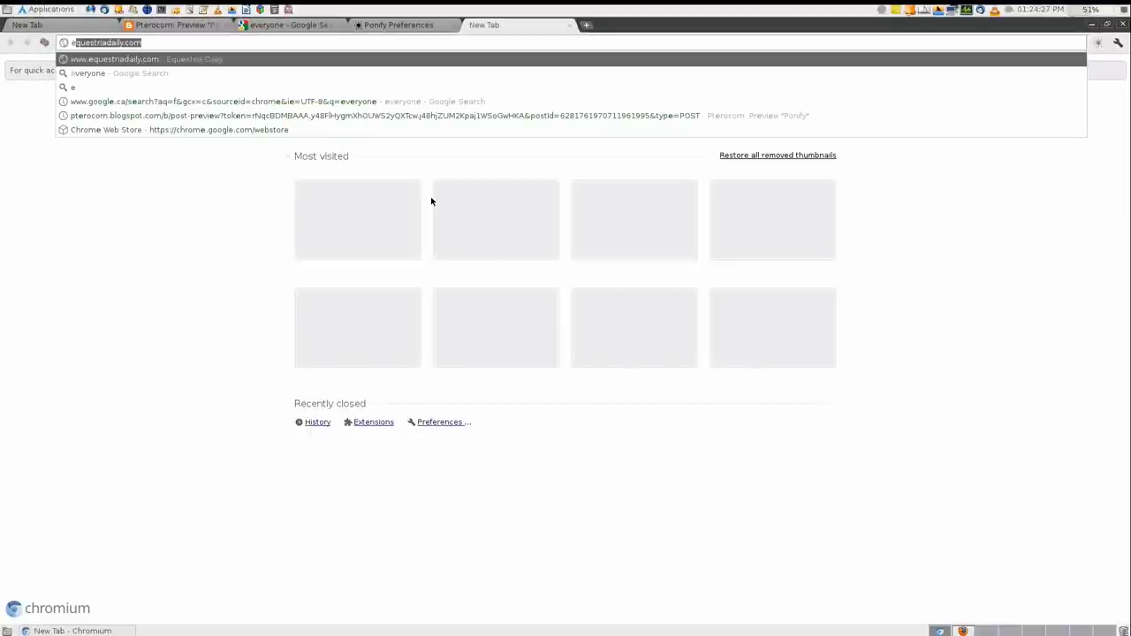
pyautogui.press('Return')
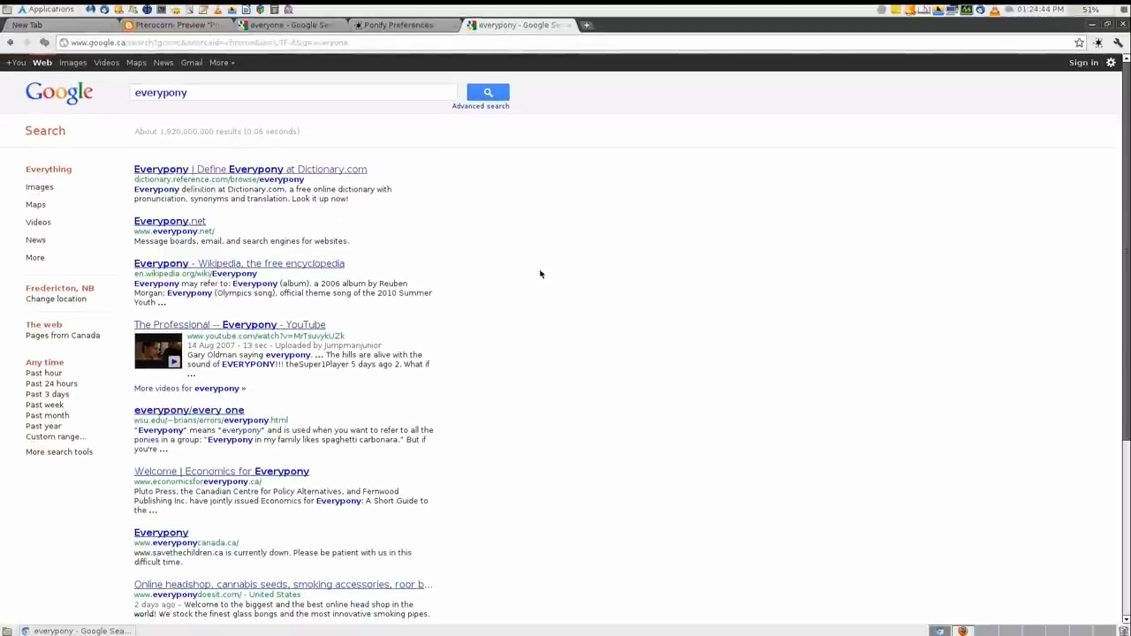
# - Disable Highlighting, test a fresh Google search for 'everyone', then disable Pseudo Threading
pyautogui.click(575, 25)
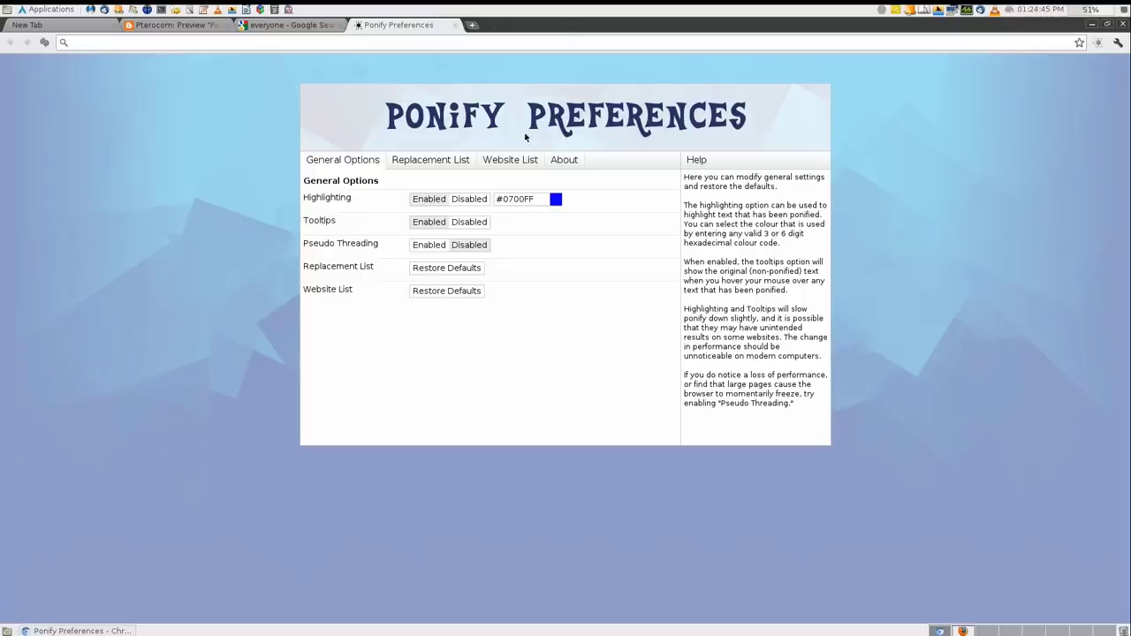
pyautogui.click(469, 199)
pyautogui.hotkey('ctrl', 't')
pyautogui.write('everyone')
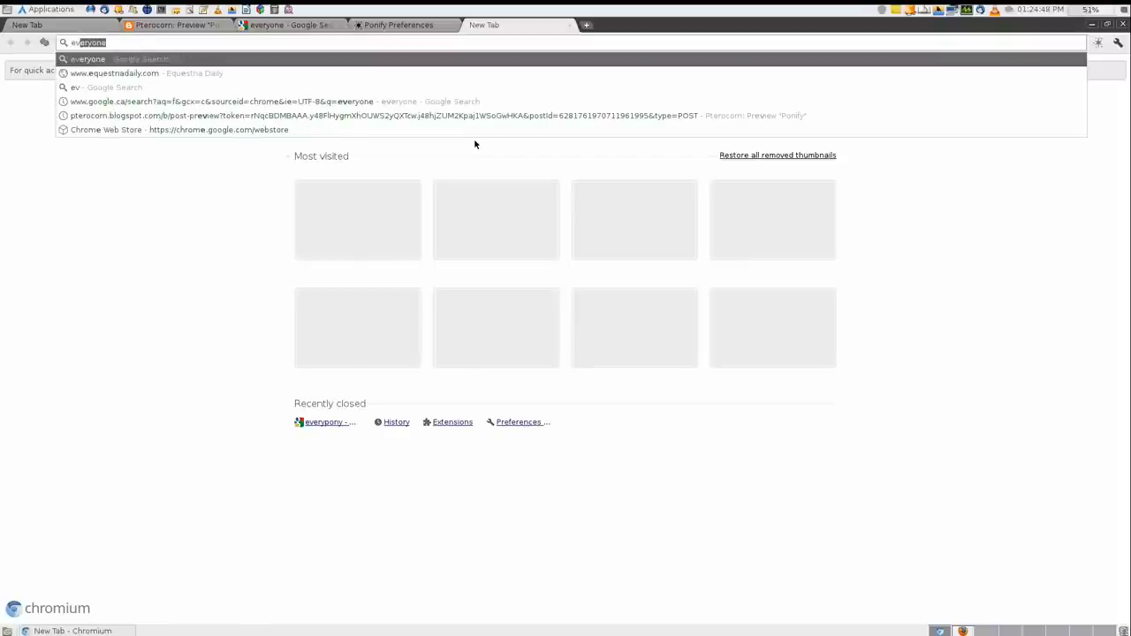
pyautogui.press('Return')
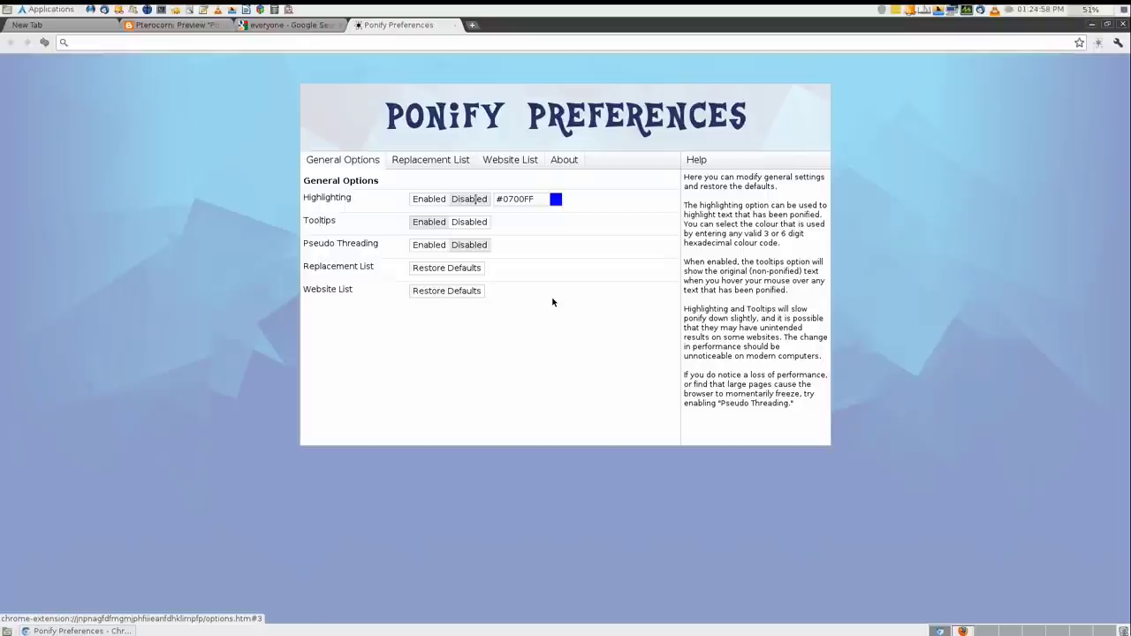
pyautogui.click(469, 246)
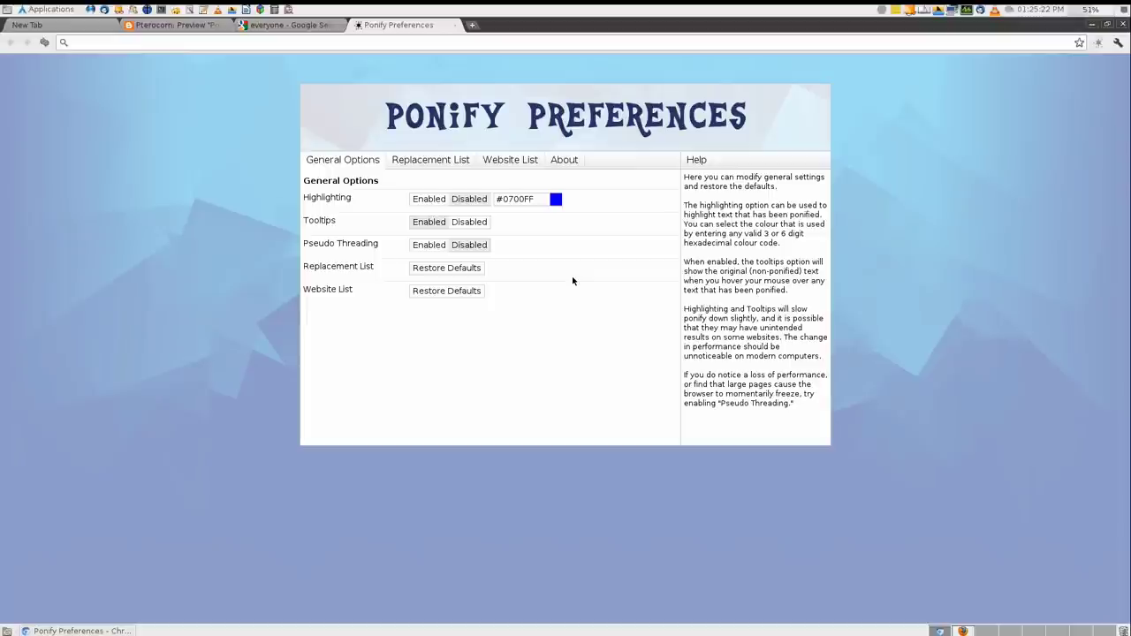
# - Add a Replacement List row mapping 'word' to 'replacement'
pyautogui.click(435, 160)
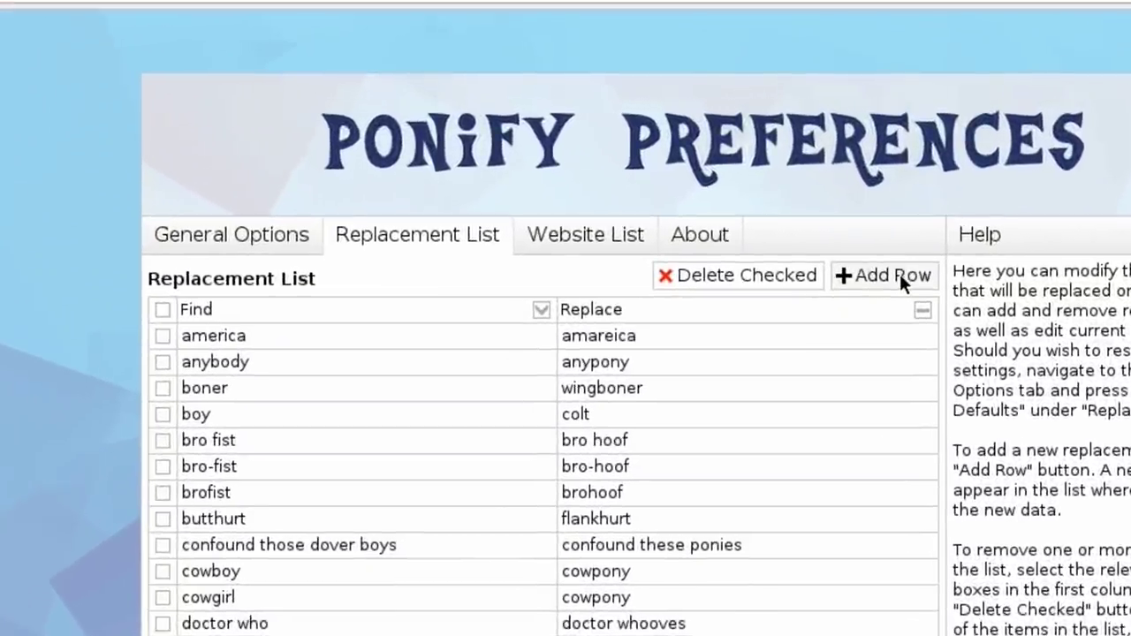
pyautogui.click(899, 275)
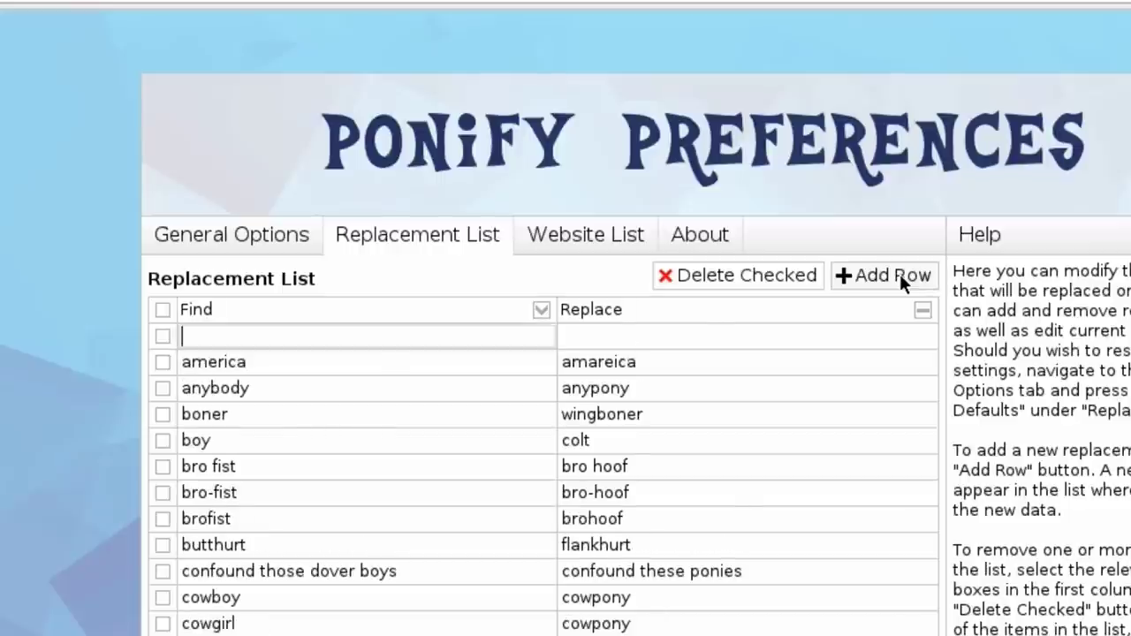
pyautogui.write('word')
pyautogui.press('Tab')
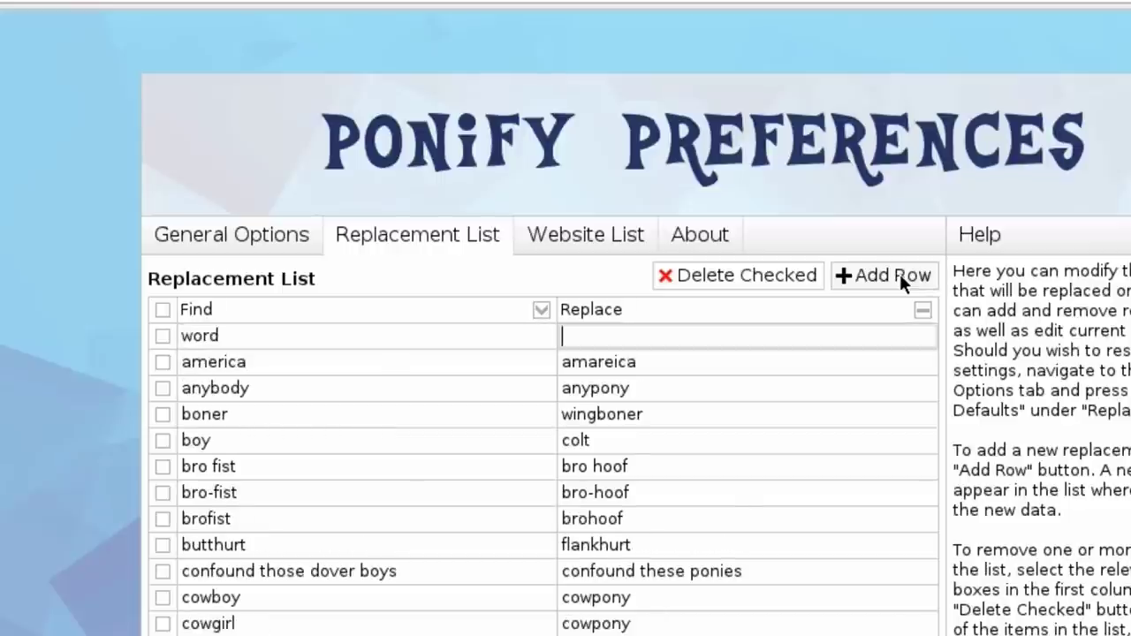
pyautogui.write('replacement')
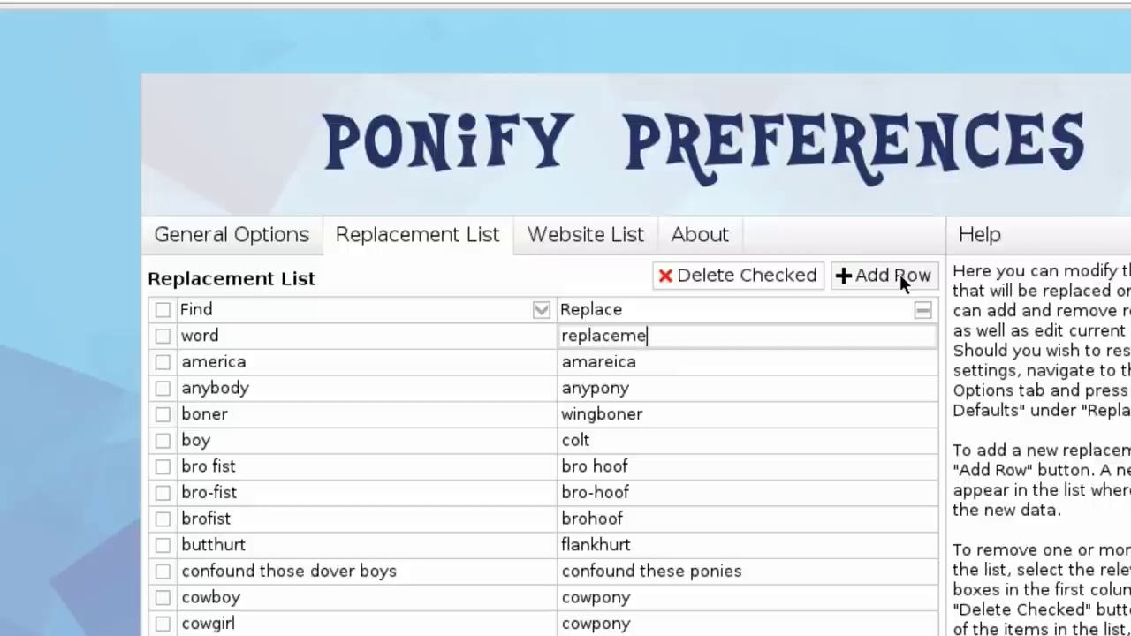
# - Delete the 'word' row, then check and uncheck all replacement rows
pyautogui.click(163, 336)
pyautogui.click(760, 276)
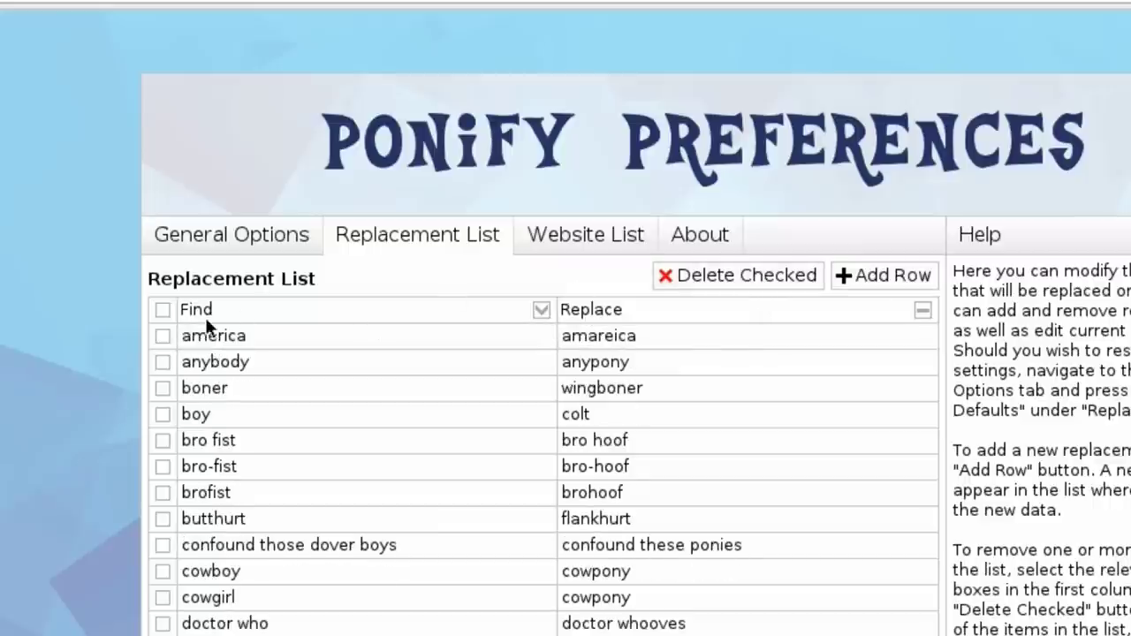
pyautogui.click(162, 309)
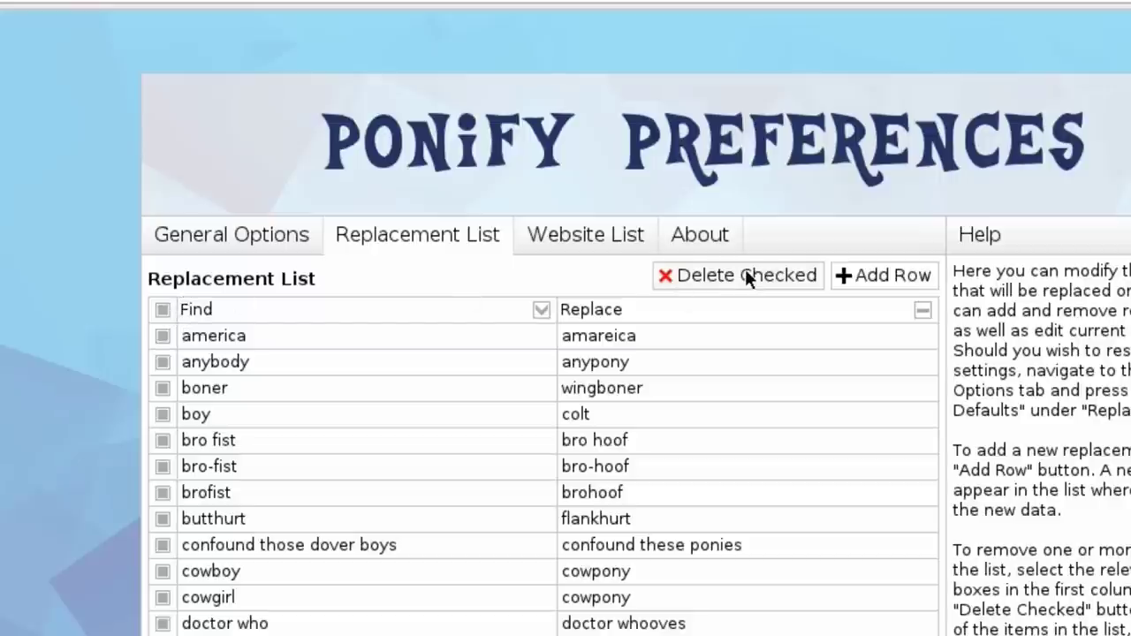
pyautogui.click(163, 309)
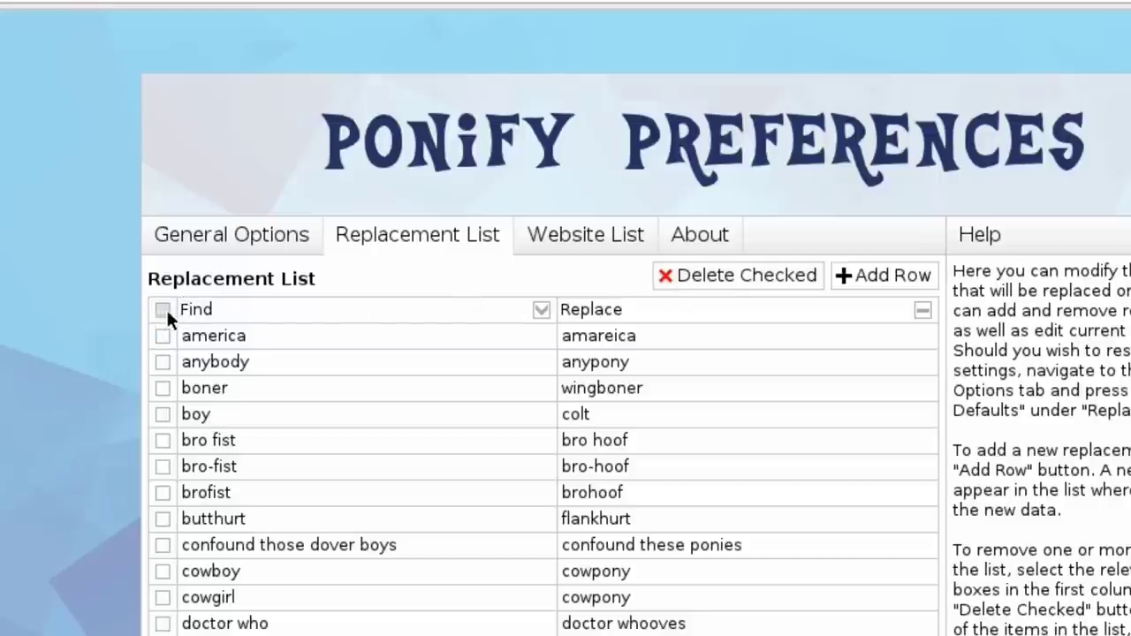
# - Add a docs.google.com entry to the Website List, then delete it
pyautogui.click(582, 237)
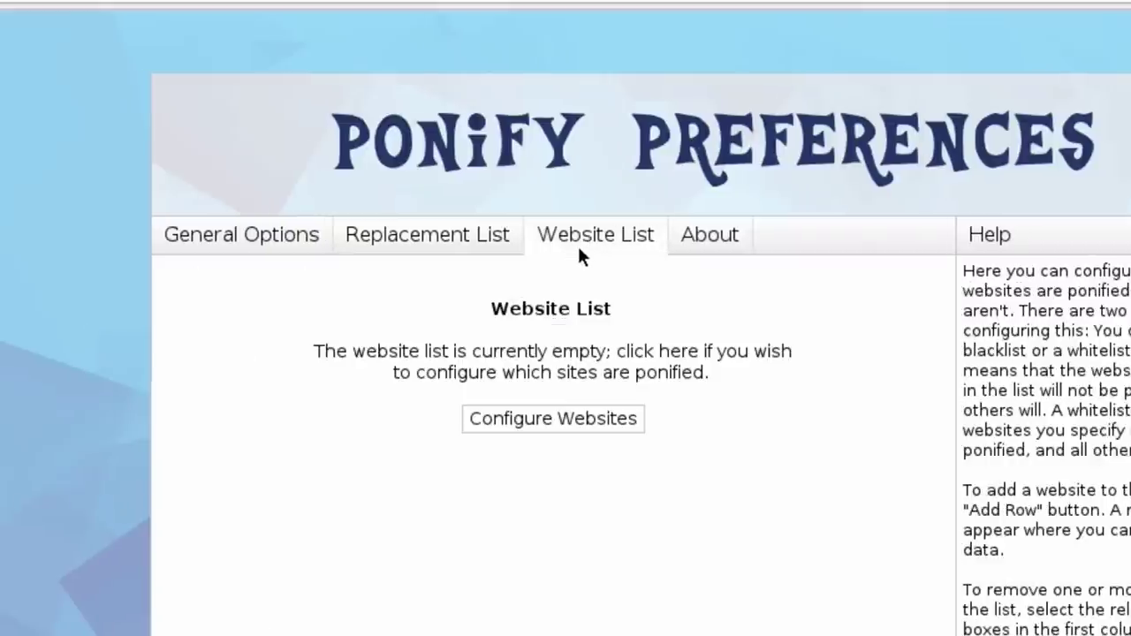
pyautogui.click(604, 424)
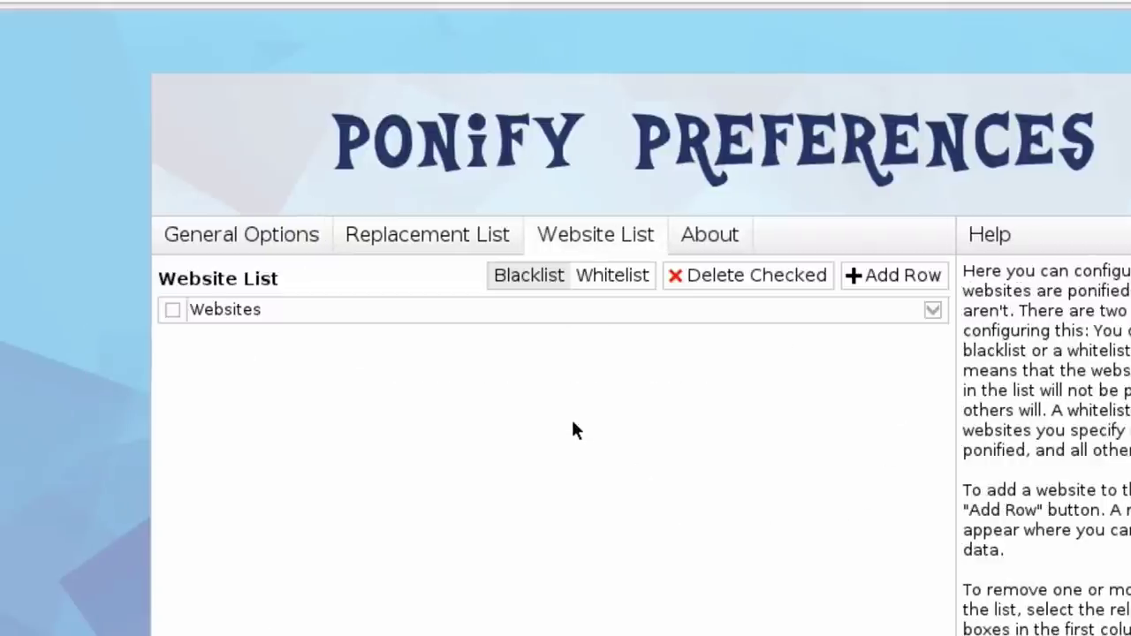
pyautogui.click(905, 275)
pyautogui.write('docs.google.co')
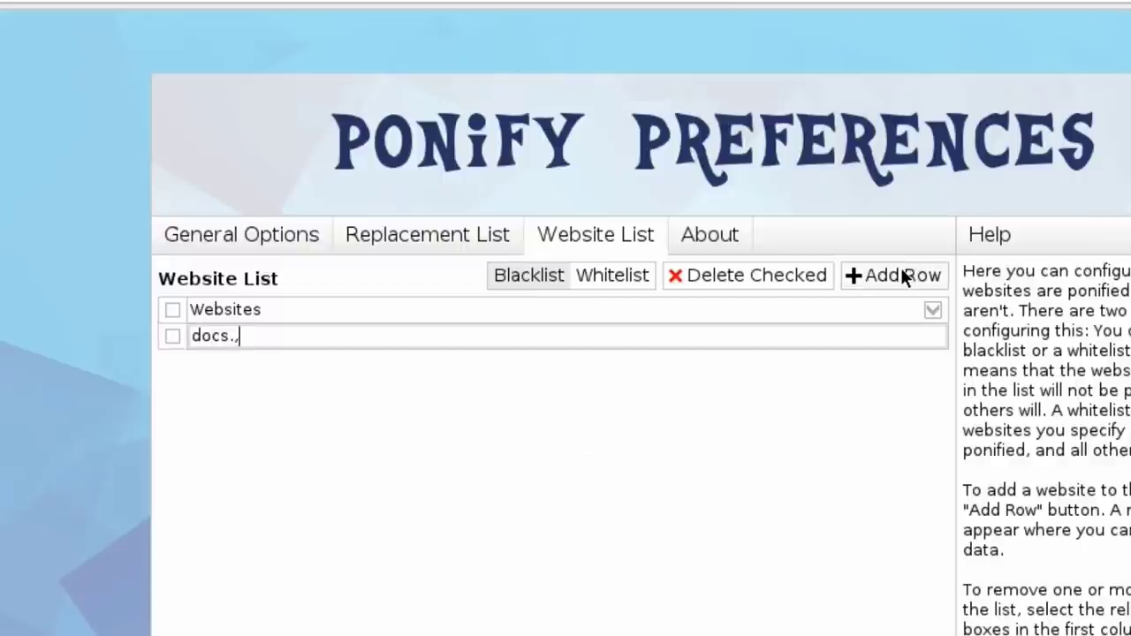
pyautogui.write('m')
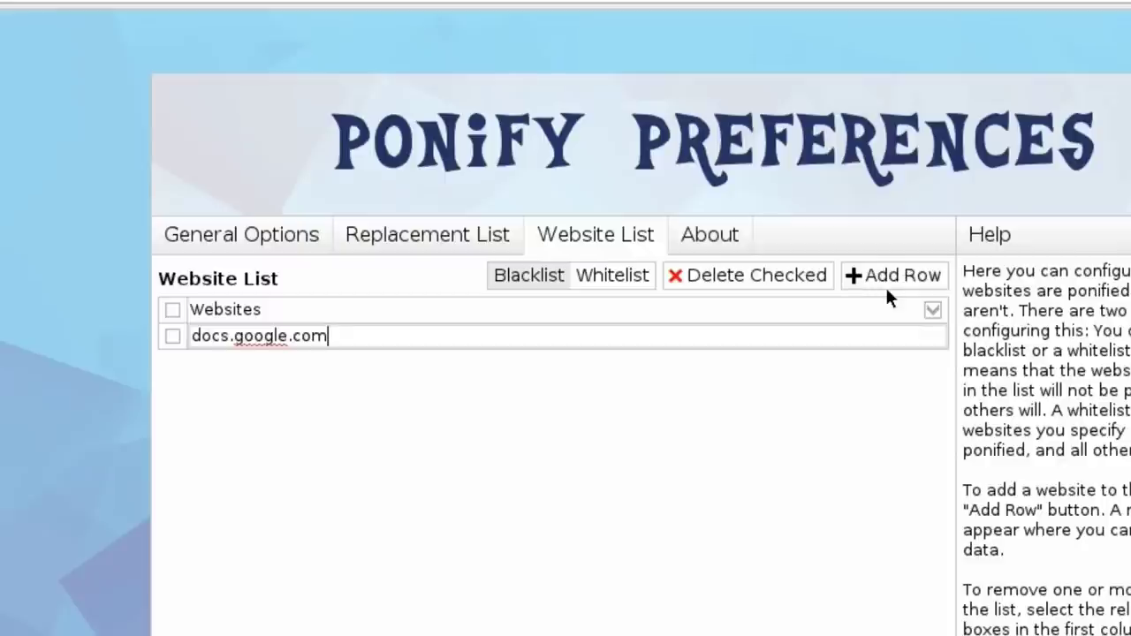
pyautogui.click(341, 425)
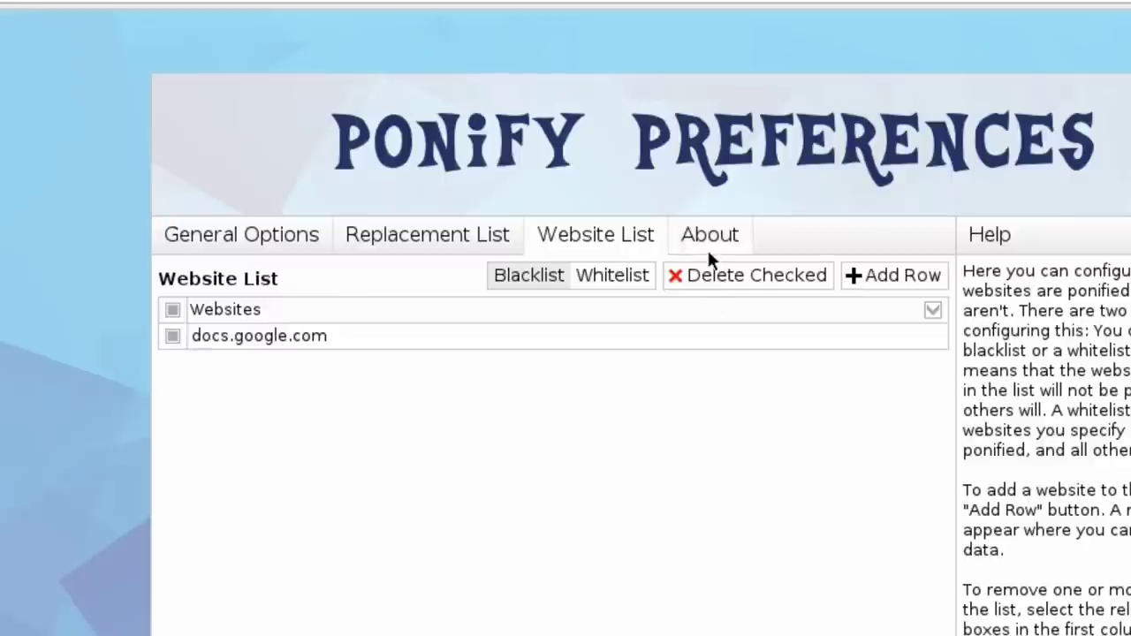
pyautogui.click(712, 280)
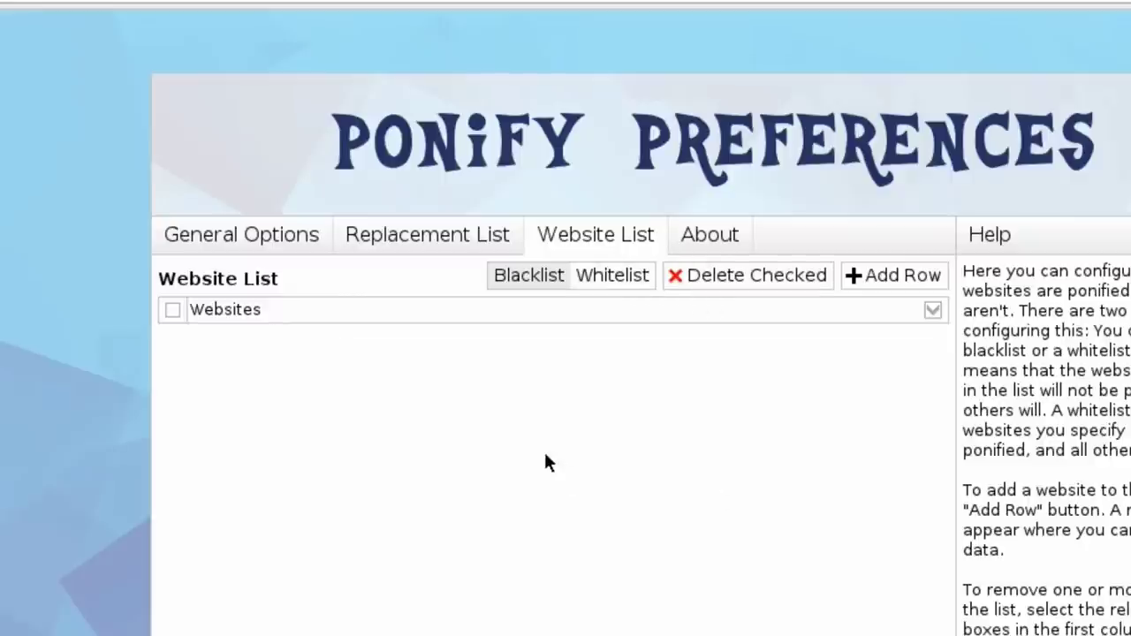
# - Switch the website list to Whitelist and back to Blacklist, then close preferences
pyautogui.click(617, 276)
pyautogui.click(544, 280)
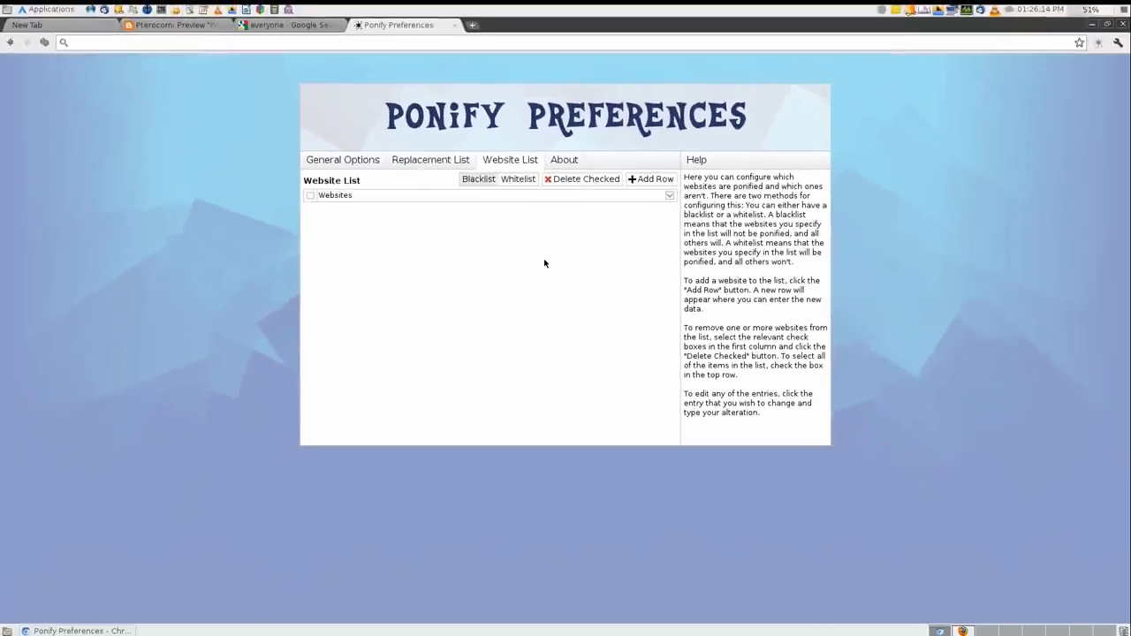
pyautogui.hotkey('ctrl', 'w')
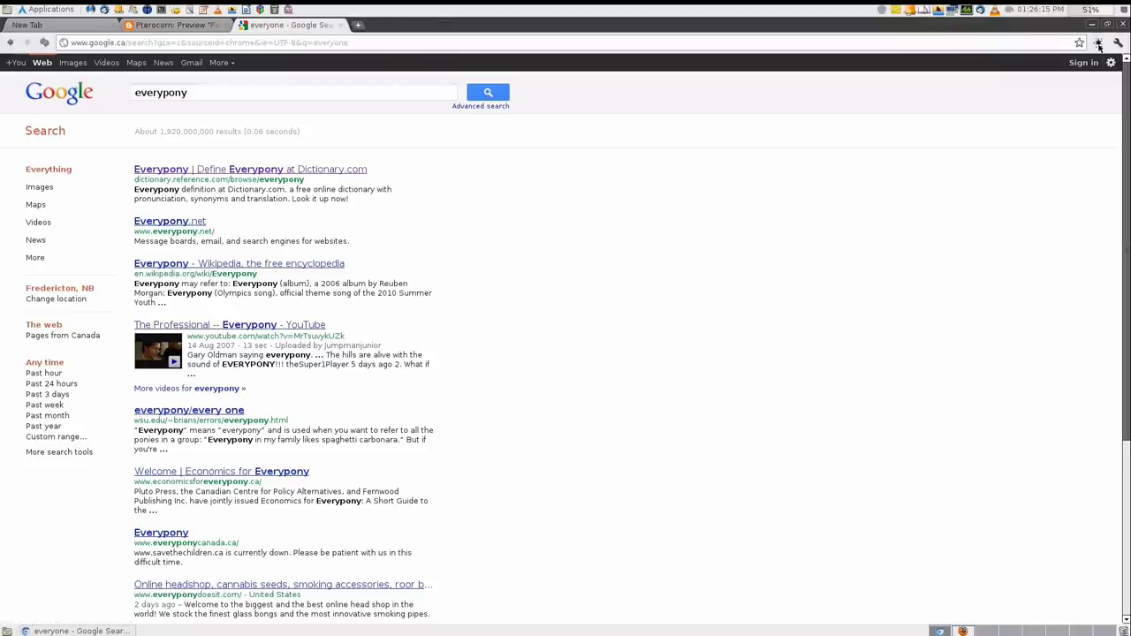
# - Toggle 'Ponify this domain' for Google off and on again from the toolbar menu
pyautogui.click(1099, 43)
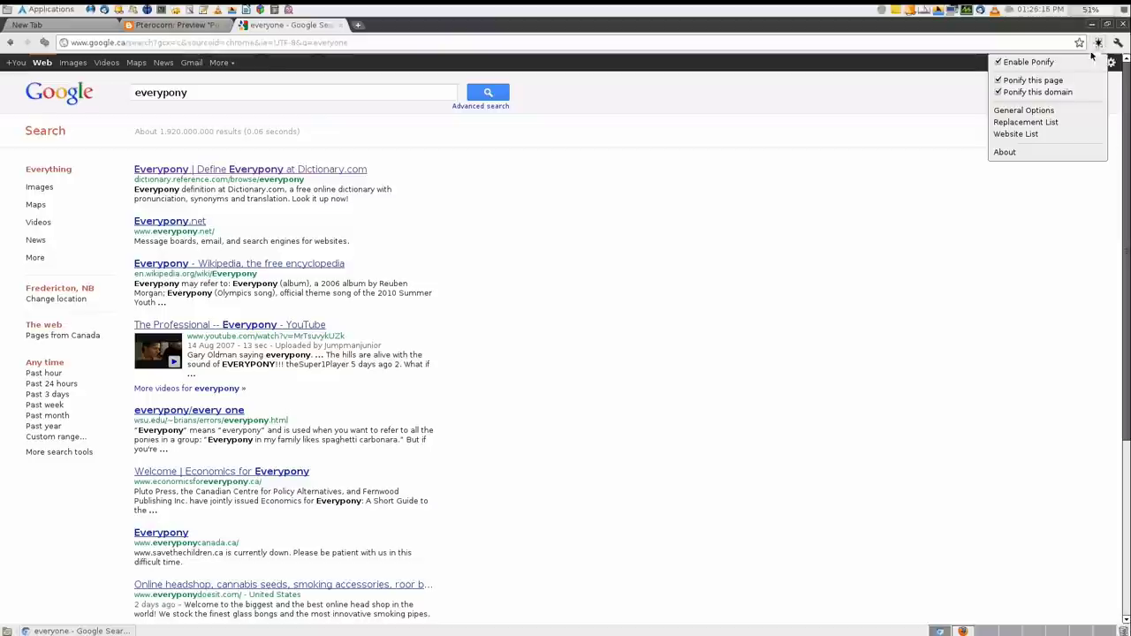
pyautogui.click(1034, 91)
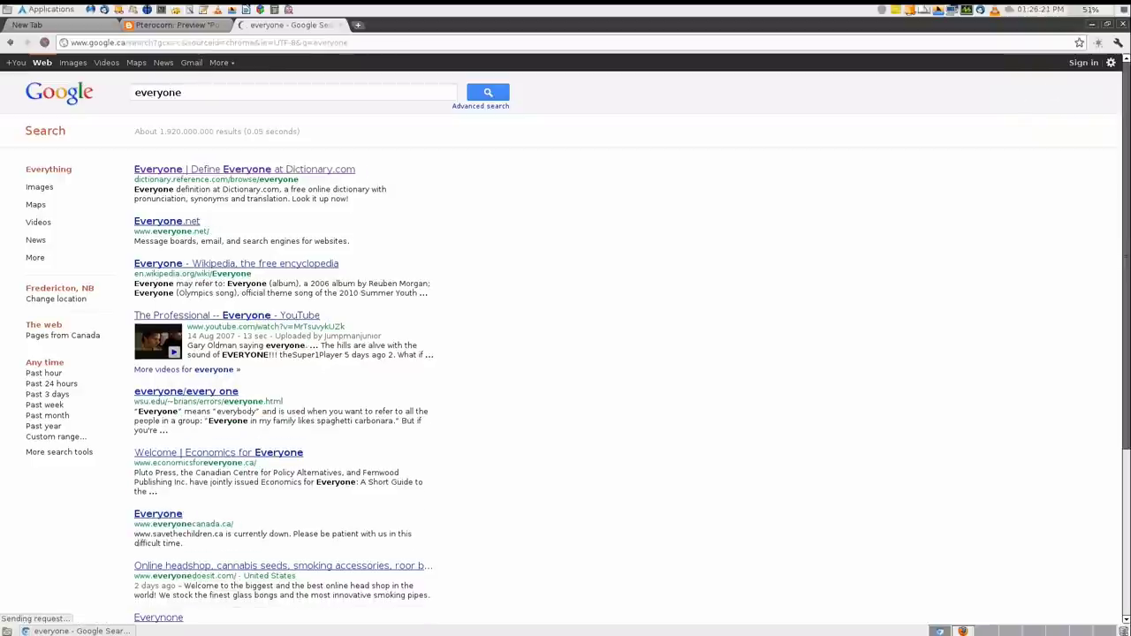
pyautogui.click(1099, 43)
pyautogui.click(1049, 82)
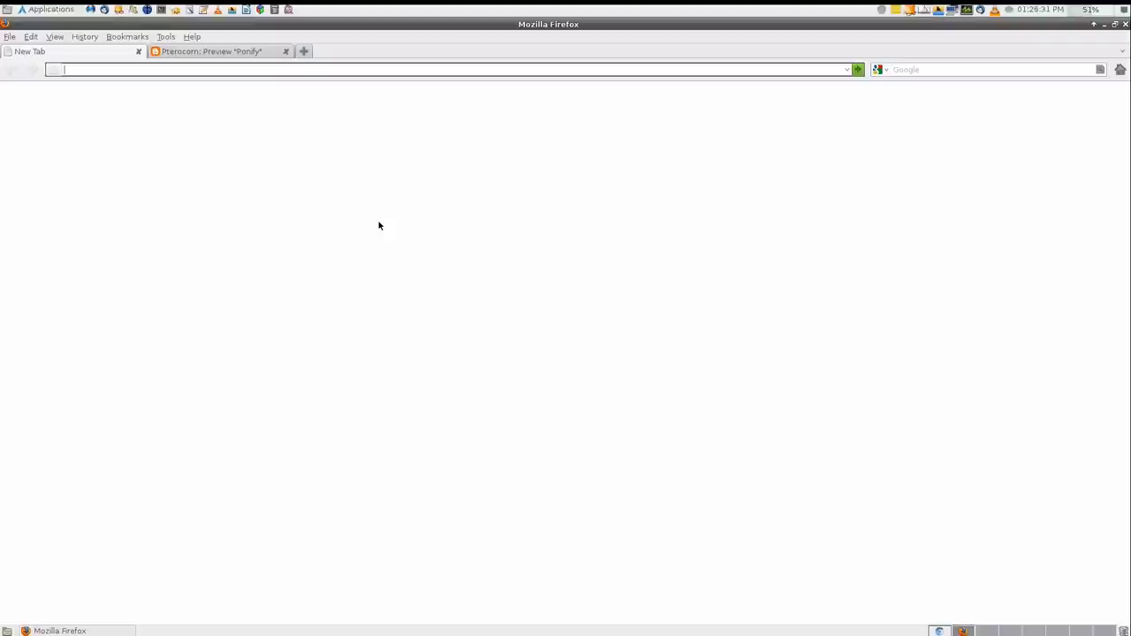
# - Install the Ponify add-on in Firefox from the Pterocorn tab, allowing the download
pyautogui.click(232, 52)
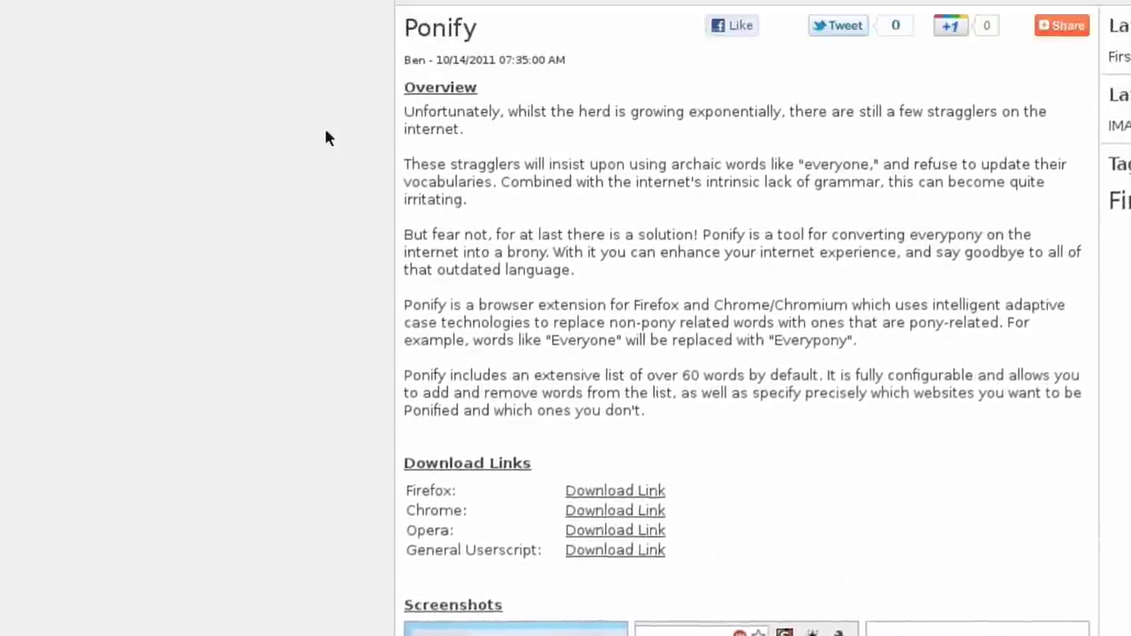
pyautogui.click(359, 54)
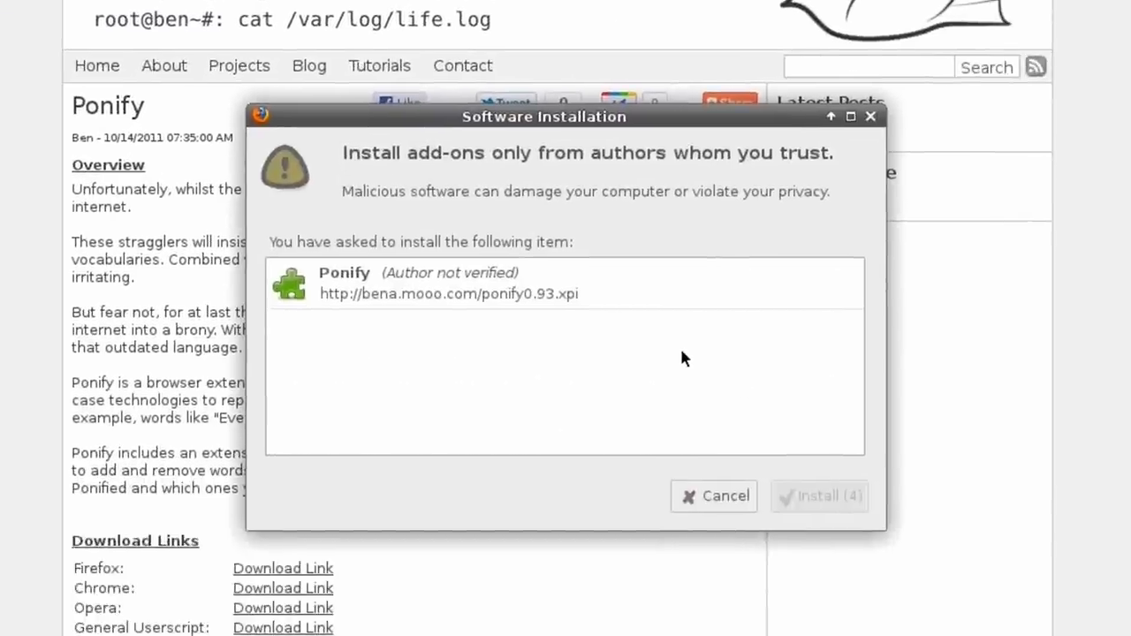
pyautogui.click(824, 494)
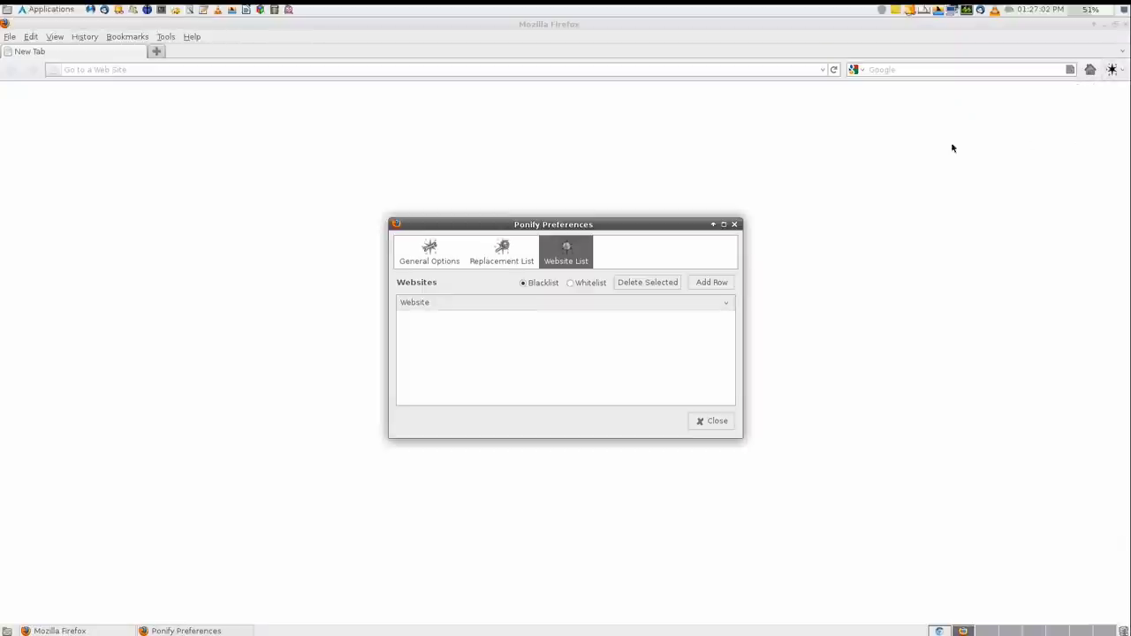
# - Open Ponify Preferences in Firefox and view General Options and the Replacement List
pyautogui.click(500, 248)
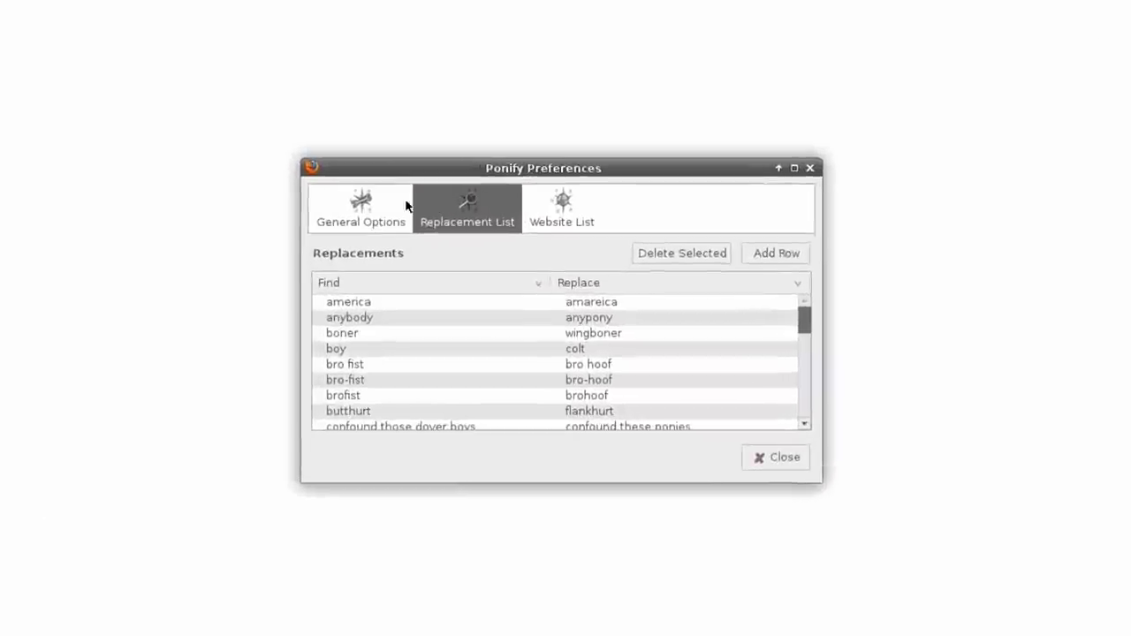
pyautogui.click(369, 210)
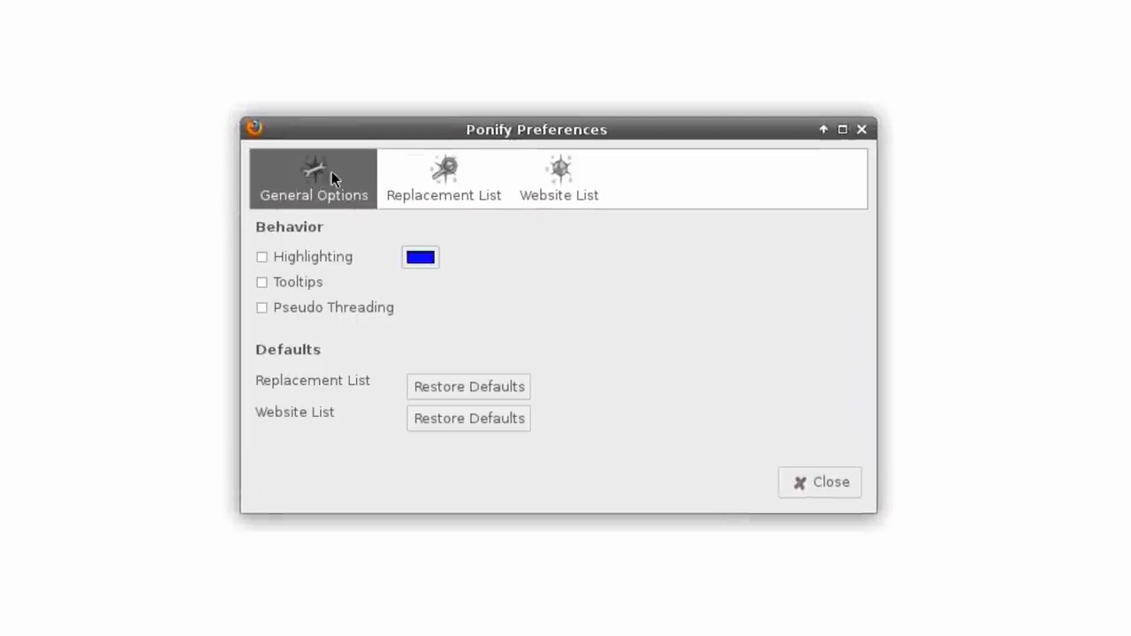
pyautogui.click(500, 218)
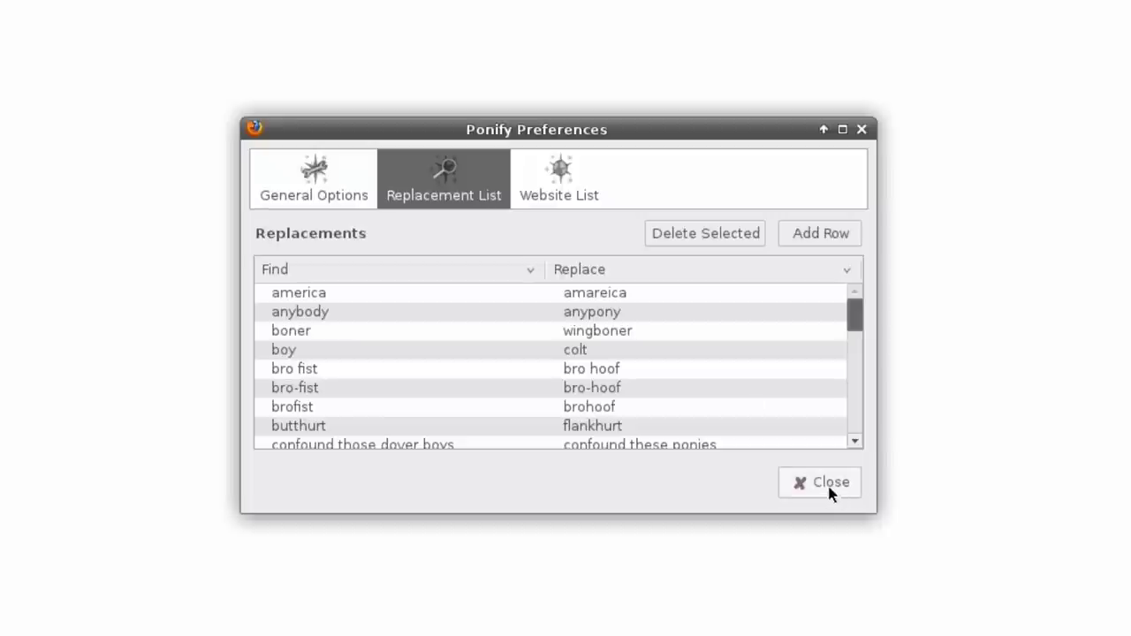